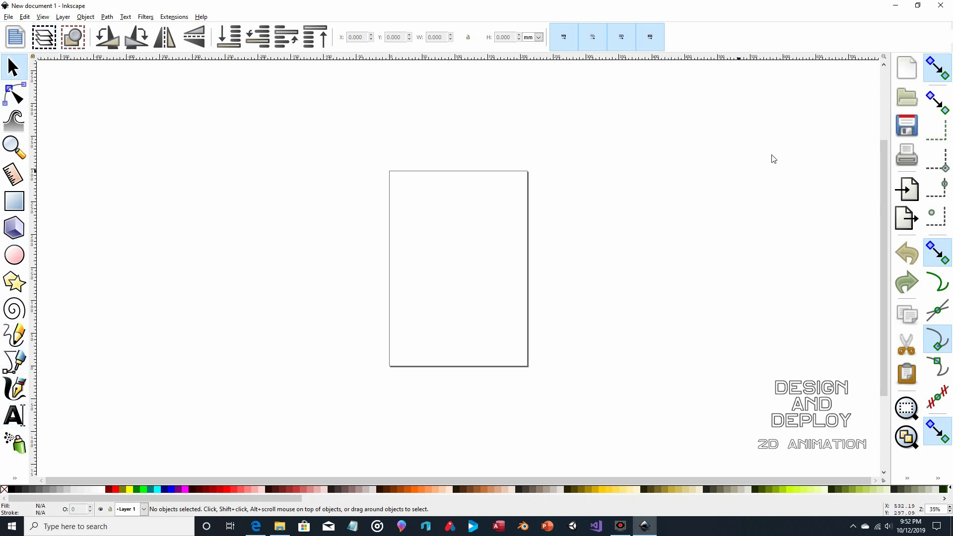
- Examine the icon size options in the Interface preferences and close the preferences without changes
{"action": "left_click", "coordinate": [937, 428]}
{"action": "left_click", "coordinate": [28, 18]}
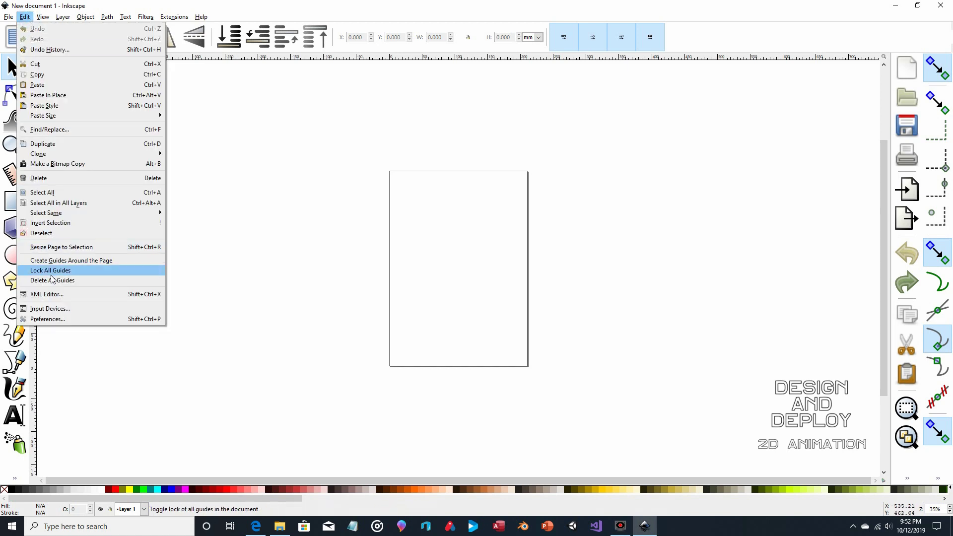
{"action": "left_click", "coordinate": [69, 318]}
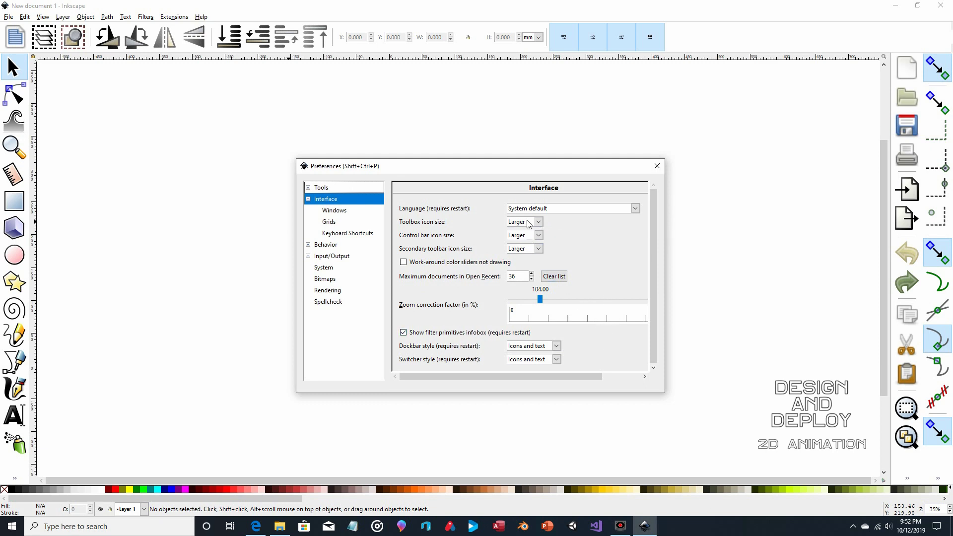
{"action": "left_click", "coordinate": [656, 166]}
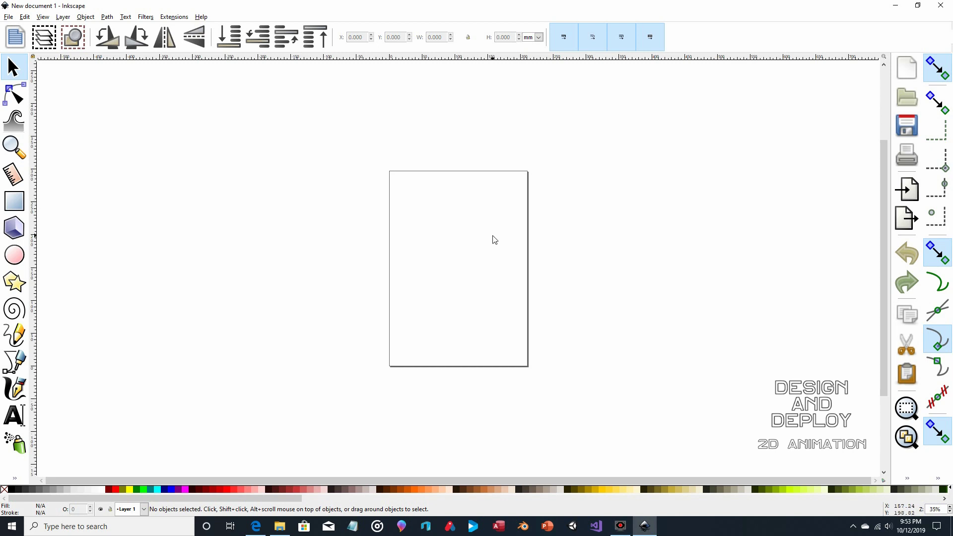
{"action": "key", "text": "ctrl"}
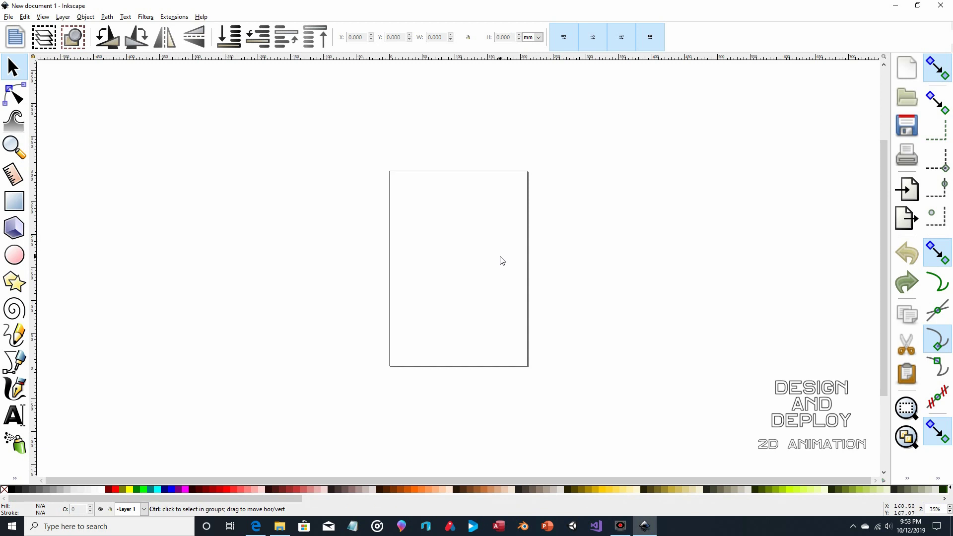
{"action": "scroll", "coordinate": [500, 257], "scroll_direction": "up", "scroll_amount": 5}
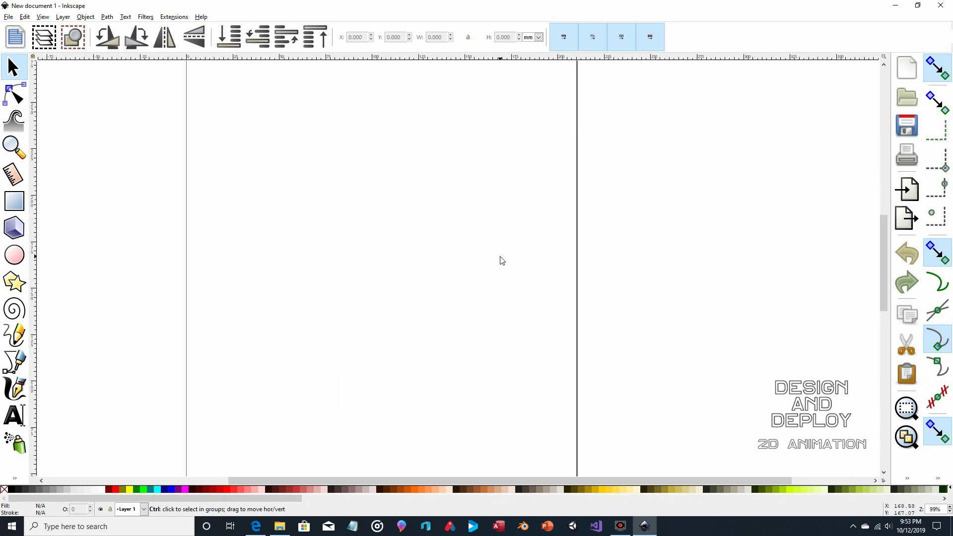
{"action": "scroll", "coordinate": [500, 258], "scroll_direction": "down", "scroll_amount": 4}
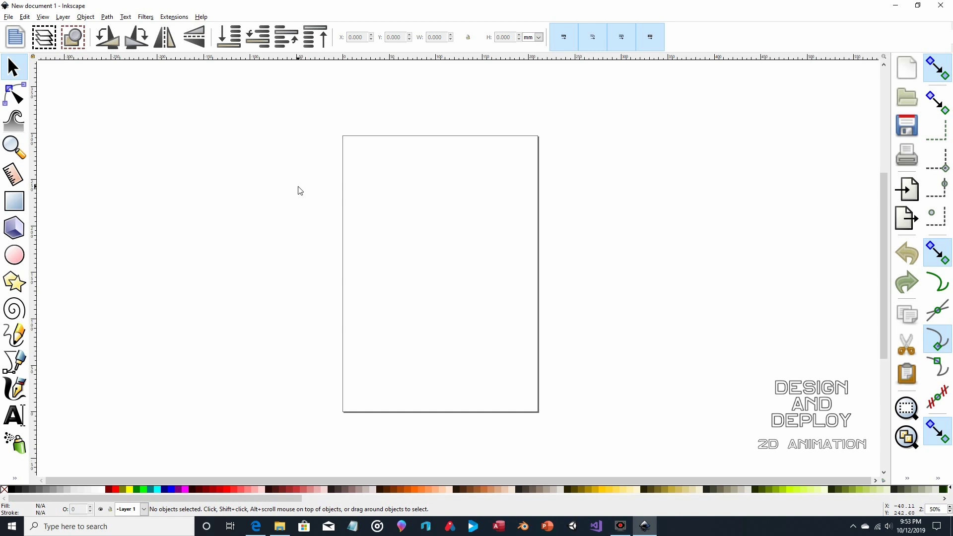
{"action": "left_click_drag", "start_coordinate": [298, 188], "coordinate": [267, 181]}
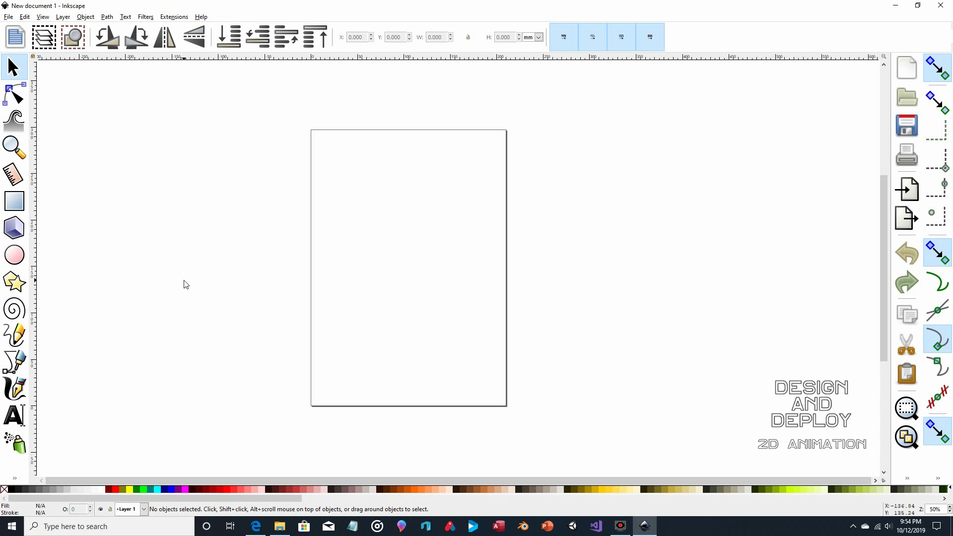
- Draw a closed five-sided polygon with straight Bezier segments across the upper part of the page
{"action": "left_click", "coordinate": [14, 362]}
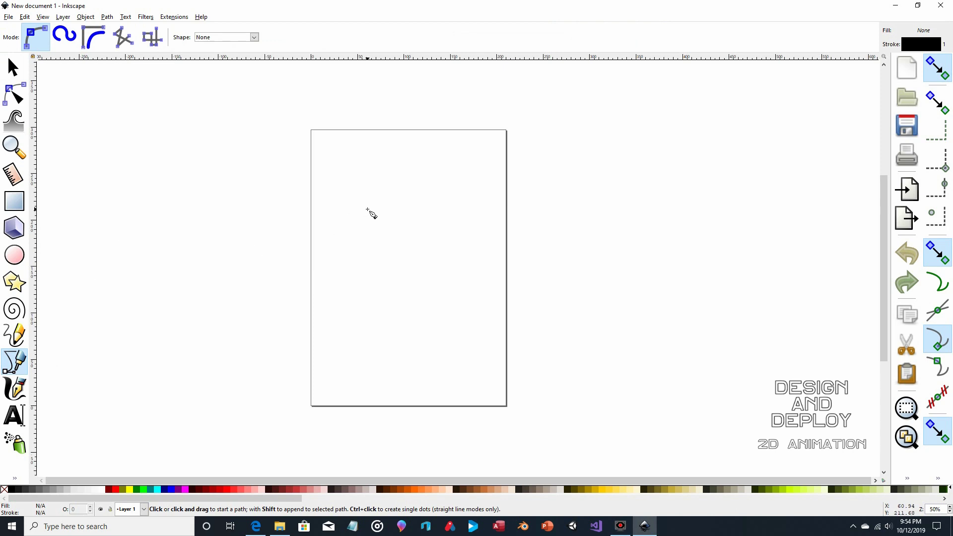
{"action": "scroll", "coordinate": [368, 214], "scroll_direction": "up", "scroll_amount": 2}
{"action": "scroll", "coordinate": [367, 215], "scroll_direction": "down", "scroll_amount": 1}
{"action": "scroll", "coordinate": [376, 213], "scroll_direction": "up", "scroll_amount": 3}
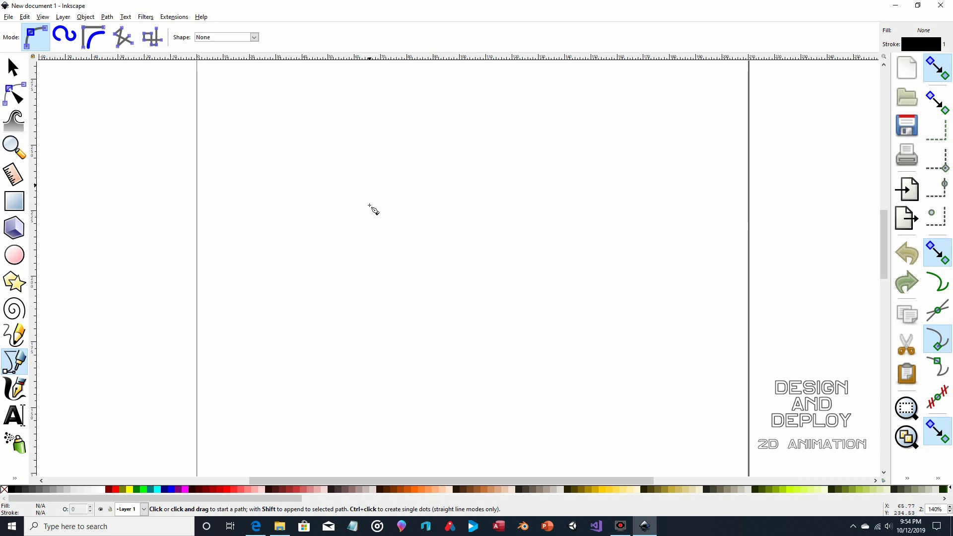
{"action": "scroll", "coordinate": [370, 206], "scroll_direction": "down", "scroll_amount": 1}
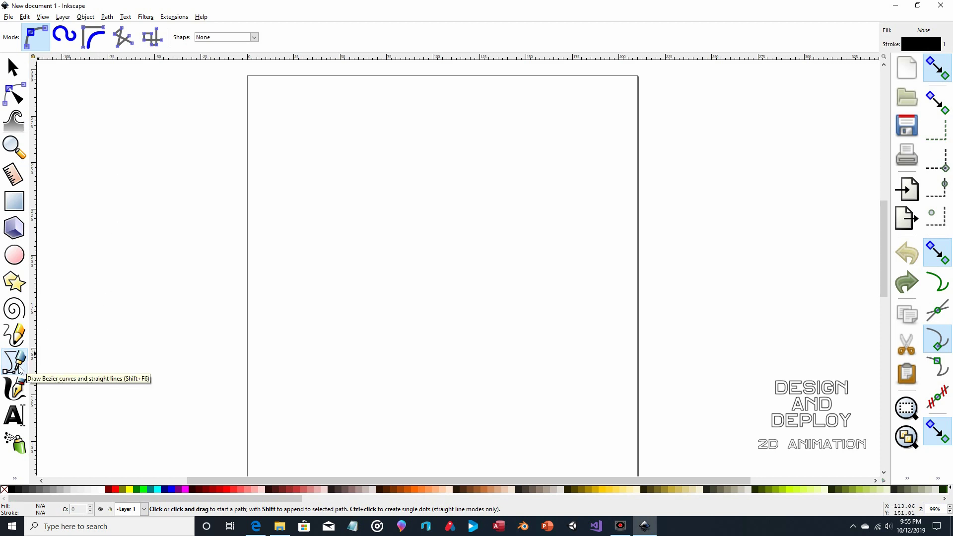
{"action": "left_click", "coordinate": [311, 115]}
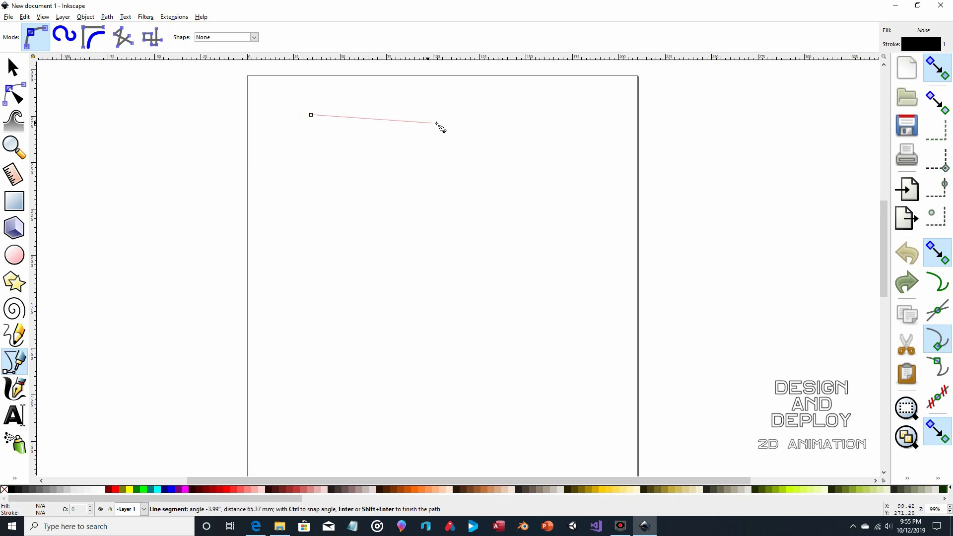
{"action": "left_click", "coordinate": [516, 113]}
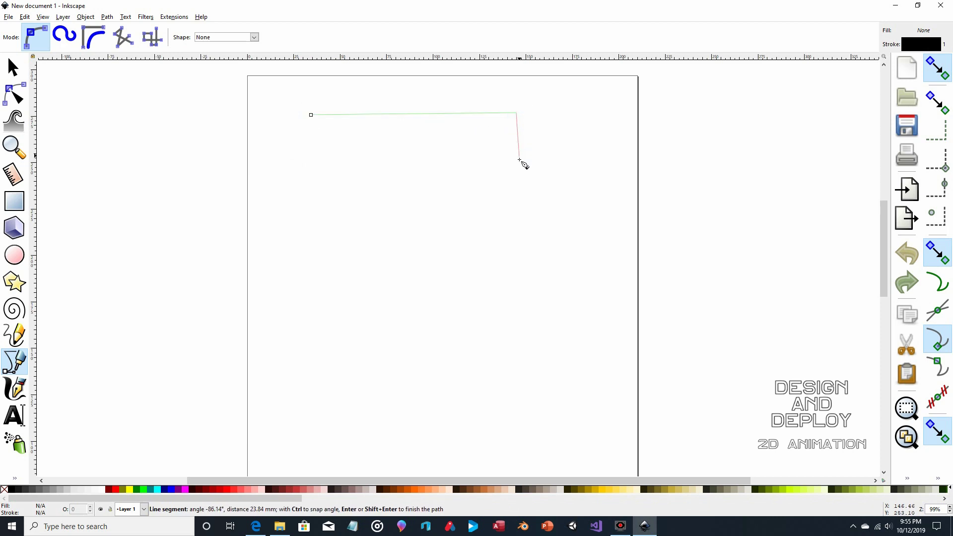
{"action": "left_click", "coordinate": [586, 217]}
{"action": "left_click", "coordinate": [429, 269]}
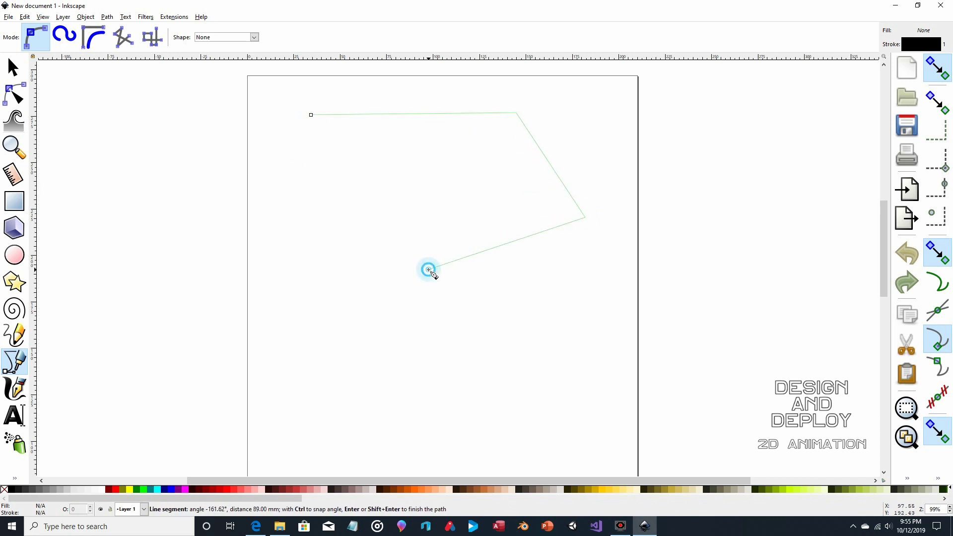
{"action": "left_click", "coordinate": [272, 214]}
{"action": "left_click", "coordinate": [311, 115]}
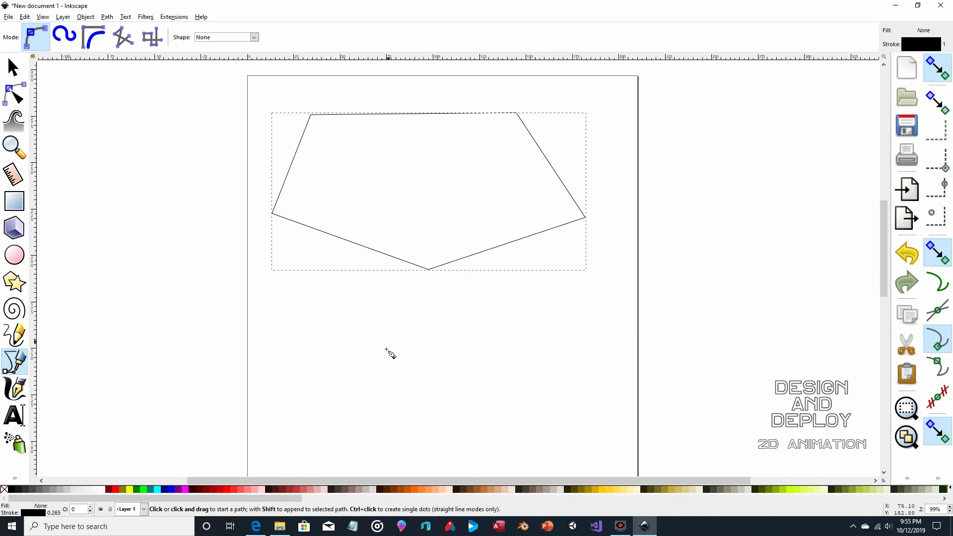
- Draw a closed four-node Bezier shape below the polygon, with curved upper and lower edges and a straight closing segment
{"action": "left_click", "coordinate": [333, 344]}
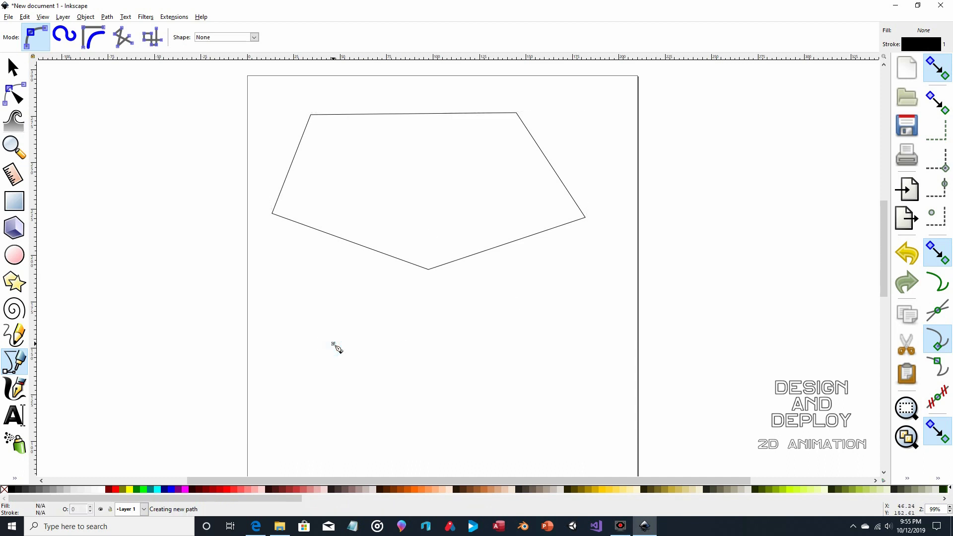
{"action": "mouse_move", "coordinate": [333, 344]}
{"action": "left_mouse_down"}
{"action": "mouse_move", "coordinate": [570, 343]}
{"action": "mouse_move", "coordinate": [555, 408]}
{"action": "mouse_move", "coordinate": [625, 341]}
{"action": "mouse_move", "coordinate": [549, 385]}
{"action": "mouse_move", "coordinate": [602, 385]}
{"action": "mouse_move", "coordinate": [609, 325]}
{"action": "mouse_move", "coordinate": [602, 355]}
{"action": "mouse_move", "coordinate": [538, 369]}
{"action": "mouse_move", "coordinate": [553, 375]}
{"action": "mouse_move", "coordinate": [604, 337]}
{"action": "mouse_move", "coordinate": [574, 293]}
{"action": "mouse_move", "coordinate": [604, 334]}
{"action": "mouse_move", "coordinate": [604, 374]}
{"action": "mouse_move", "coordinate": [579, 391]}
{"action": "mouse_move", "coordinate": [594, 377]}
{"action": "mouse_move", "coordinate": [584, 376]}
{"action": "left_mouse_up"}
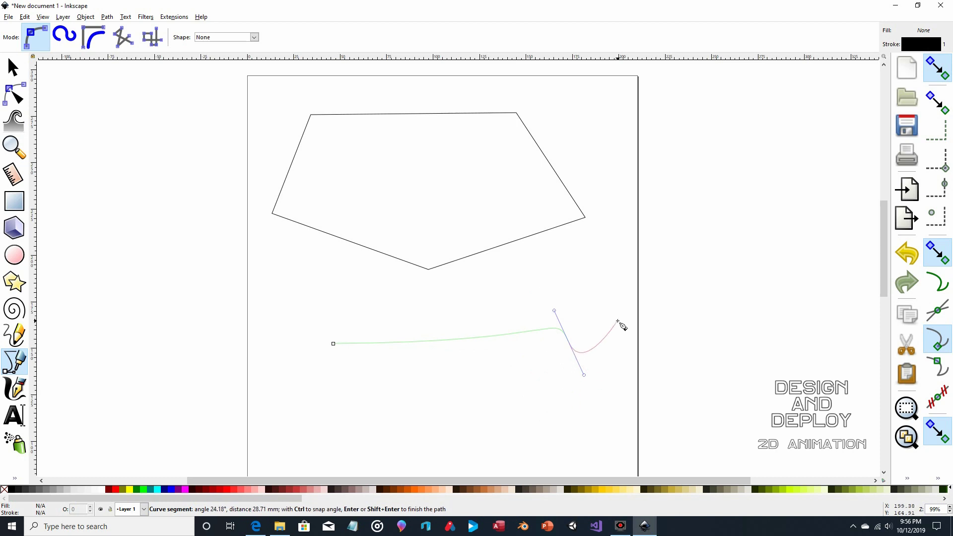
{"action": "left_click_drag", "start_coordinate": [618, 322], "coordinate": [622, 415]}
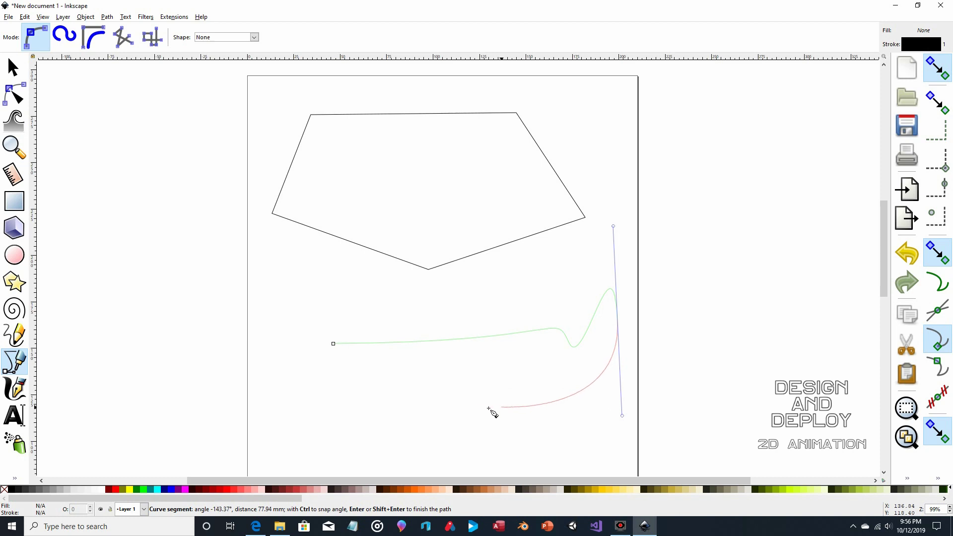
{"action": "left_click", "coordinate": [400, 435]}
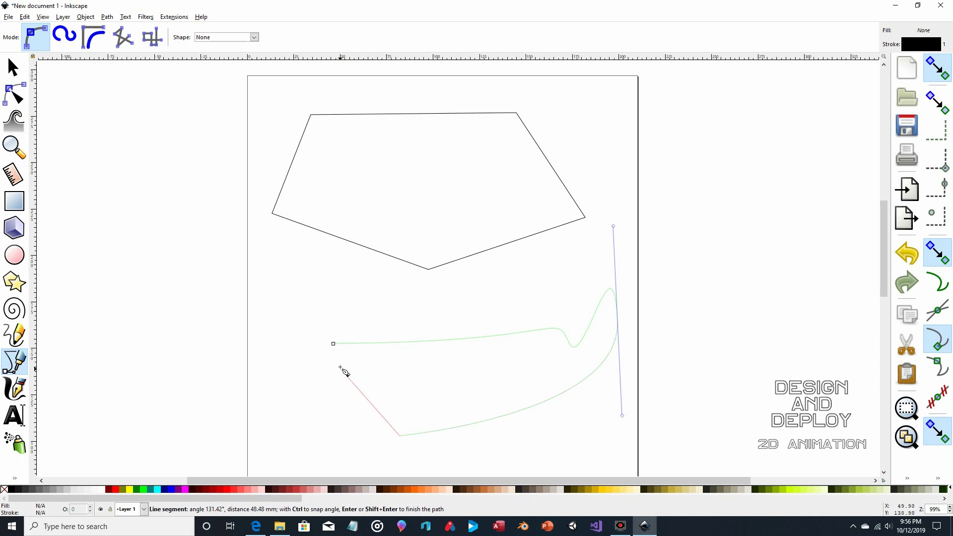
{"action": "left_click", "coordinate": [333, 343]}
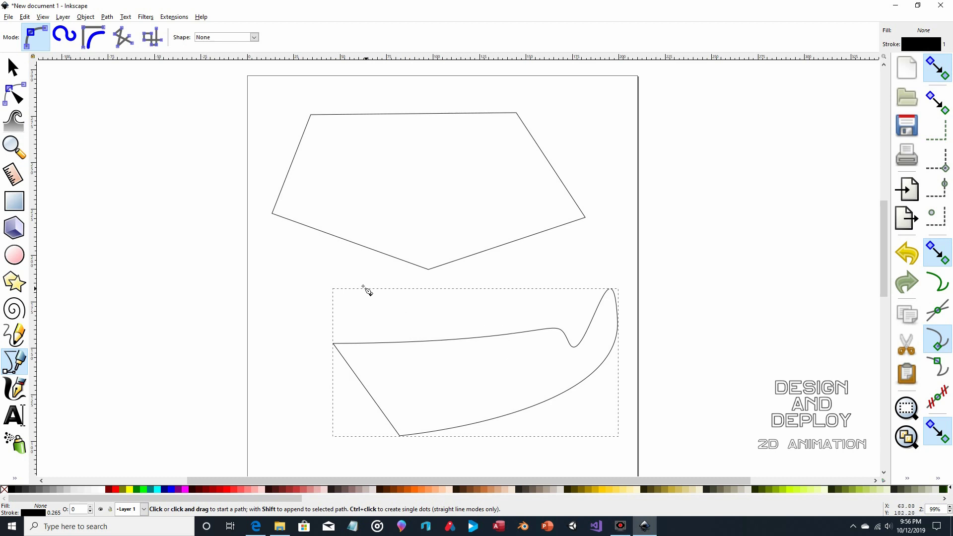
- Reshape the curved shape's upper edge by adjusting its Bezier handles and moving the dip node to about X 162.5, Y 147.5 mm
{"action": "left_click", "coordinate": [15, 95]}
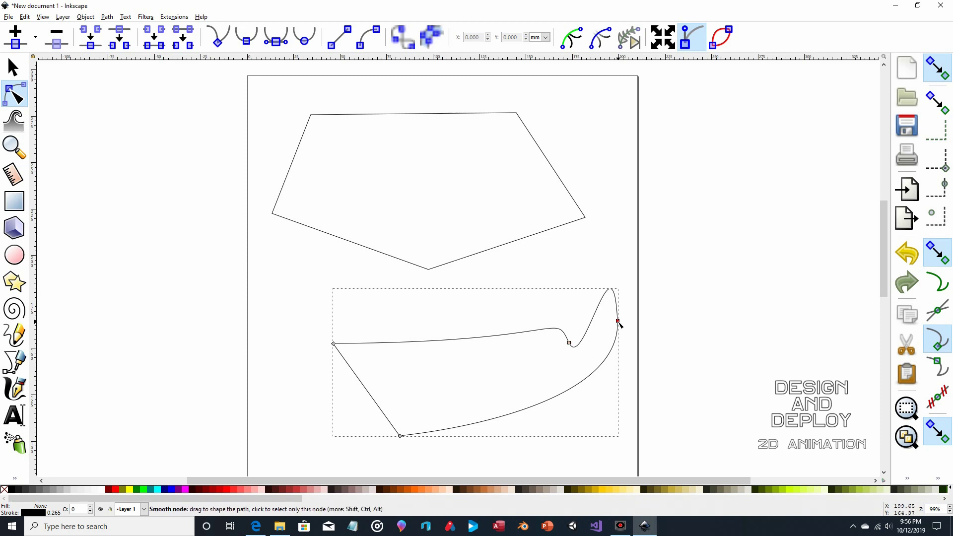
{"action": "left_click", "coordinate": [570, 343]}
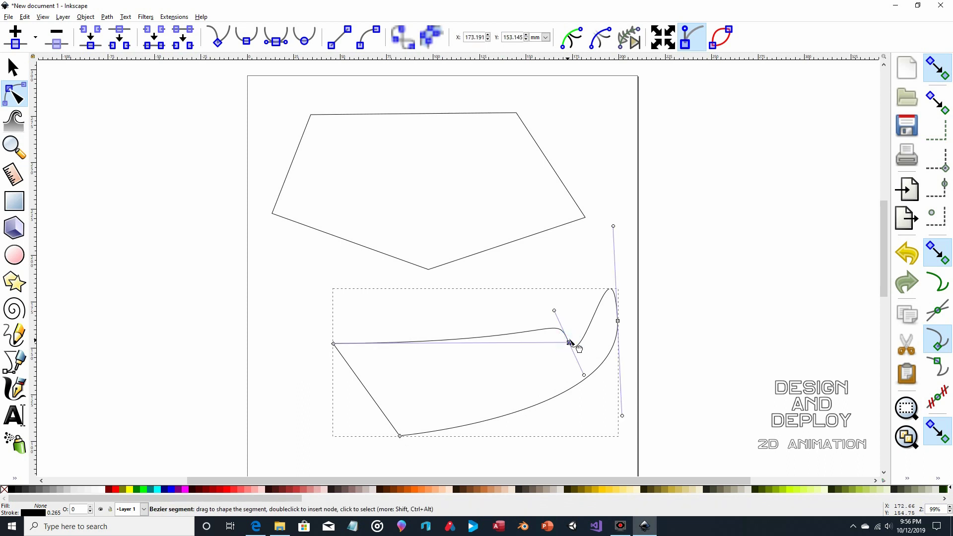
{"action": "left_click_drag", "start_coordinate": [555, 311], "coordinate": [468, 298]}
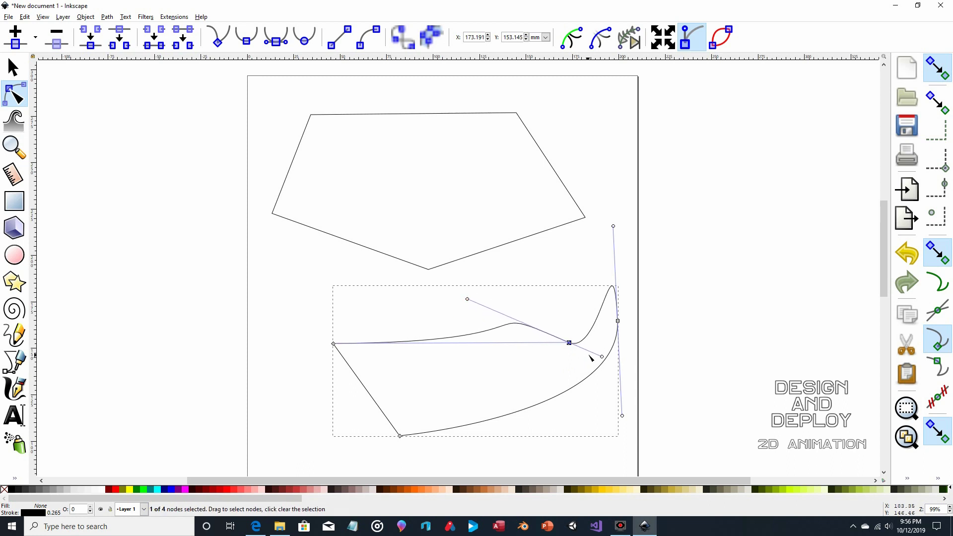
{"action": "left_click", "coordinate": [568, 343]}
{"action": "left_click_drag", "start_coordinate": [569, 343], "coordinate": [568, 308]}
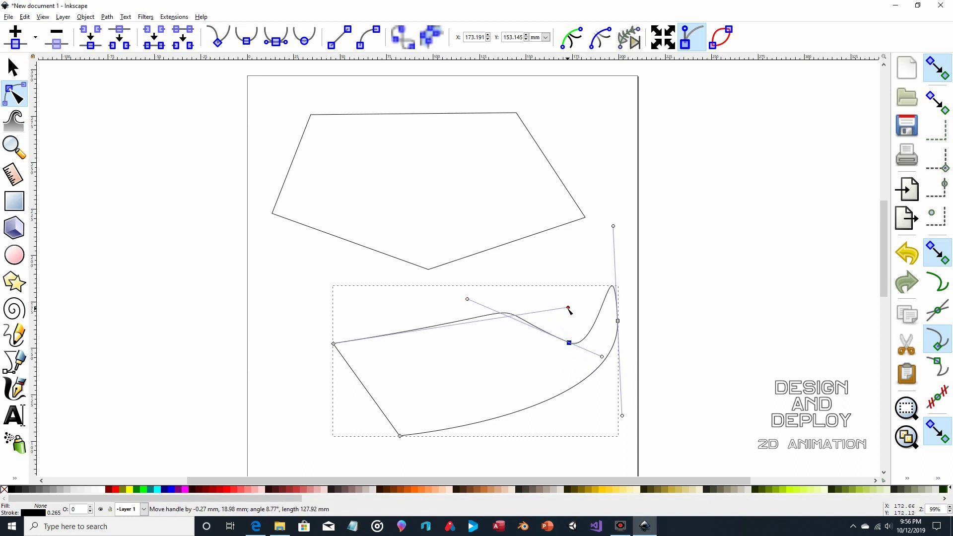
{"action": "left_click_drag", "start_coordinate": [568, 342], "coordinate": [549, 353]}
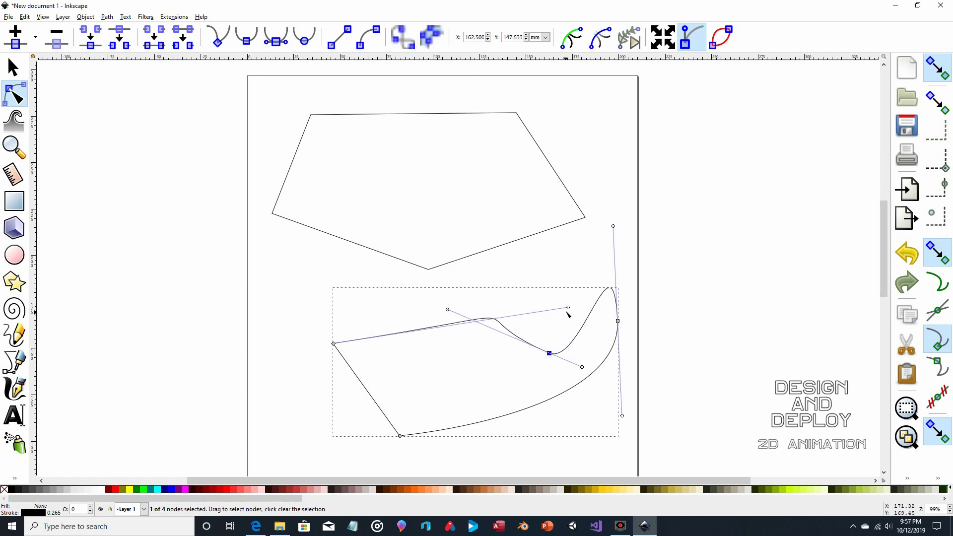
{"action": "left_click_drag", "start_coordinate": [568, 308], "coordinate": [566, 289]}
- Steepen the dip node's handles slightly and move the curved shape's lowest corner node to about X 89.3, Y 108.5 mm
{"action": "left_click", "coordinate": [579, 368]}
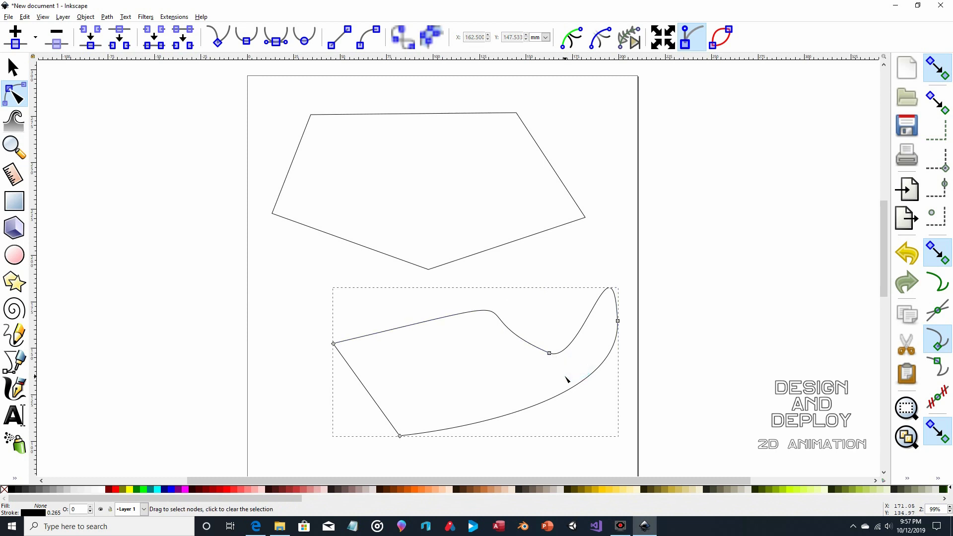
{"action": "left_click", "coordinate": [549, 353]}
{"action": "mouse_move", "coordinate": [583, 366]}
{"action": "left_mouse_down"}
{"action": "mouse_move", "coordinate": [587, 377]}
{"action": "mouse_move", "coordinate": [580, 372]}
{"action": "left_mouse_up"}
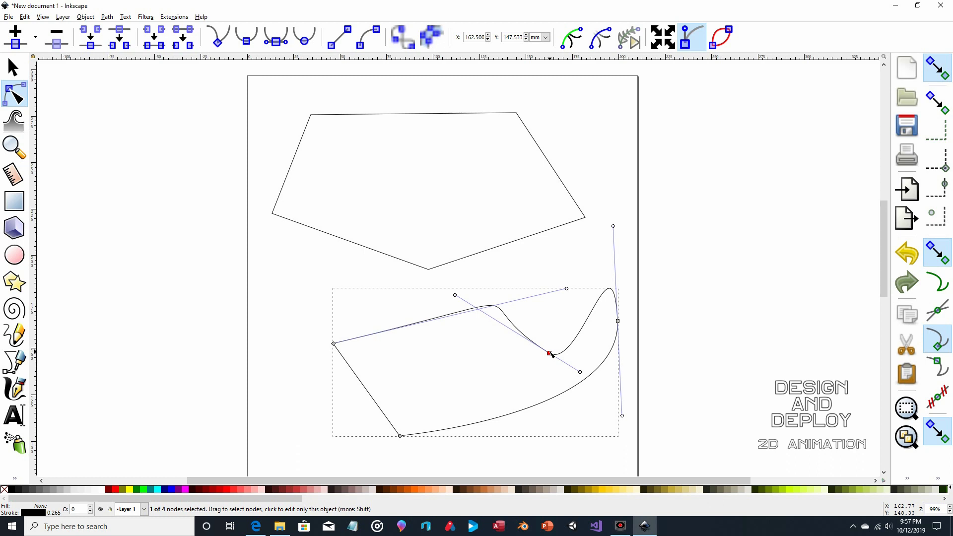
{"action": "left_click", "coordinate": [400, 436]}
{"action": "left_click_drag", "start_coordinate": [401, 436], "coordinate": [416, 426]}
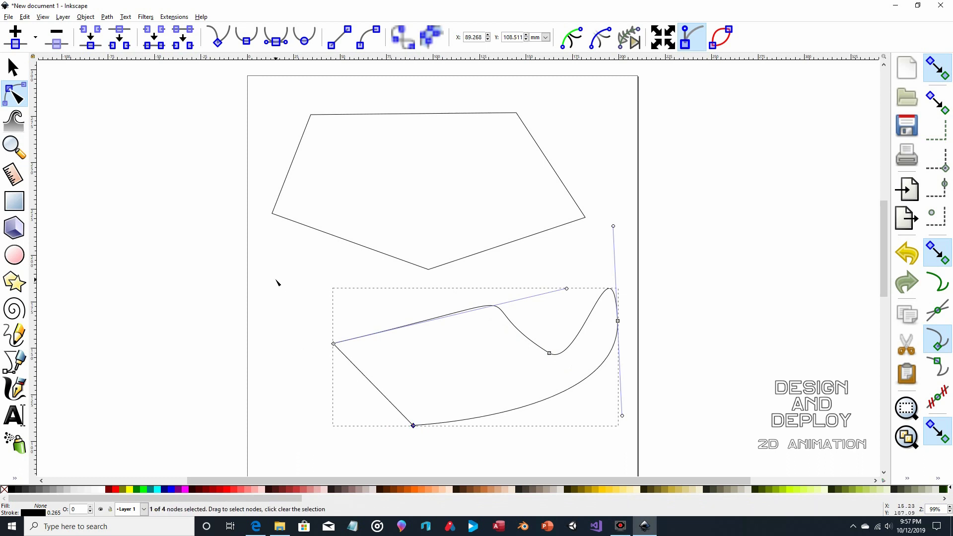
- Draw a wavy freehand line over the page's left edge and pull one of its upper nodes to about X -8.8, Y 220.5 mm
{"action": "left_click", "coordinate": [14, 335]}
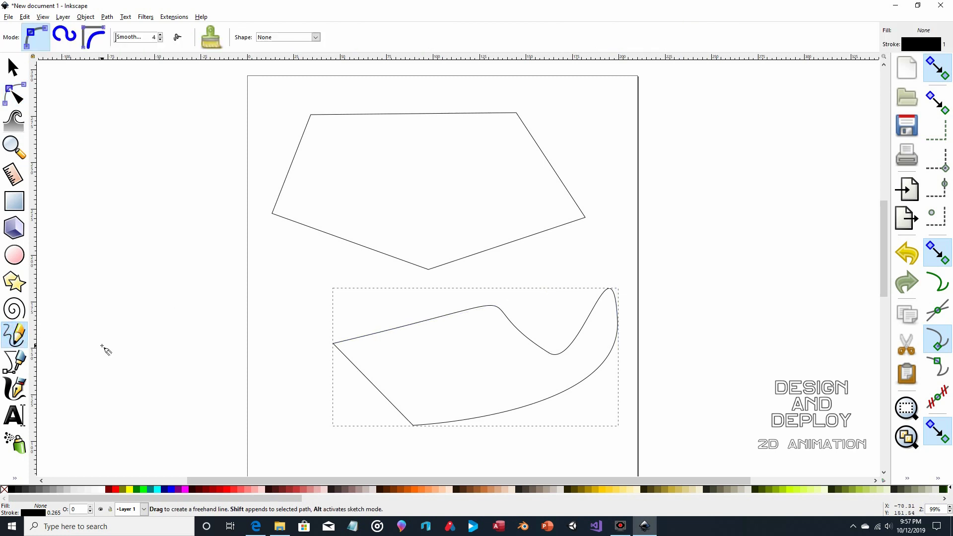
{"action": "mouse_move", "coordinate": [228, 171]}
{"action": "left_mouse_down"}
{"action": "mouse_move", "coordinate": [213, 224]}
{"action": "mouse_move", "coordinate": [245, 311]}
{"action": "mouse_move", "coordinate": [296, 388]}
{"action": "left_mouse_up"}
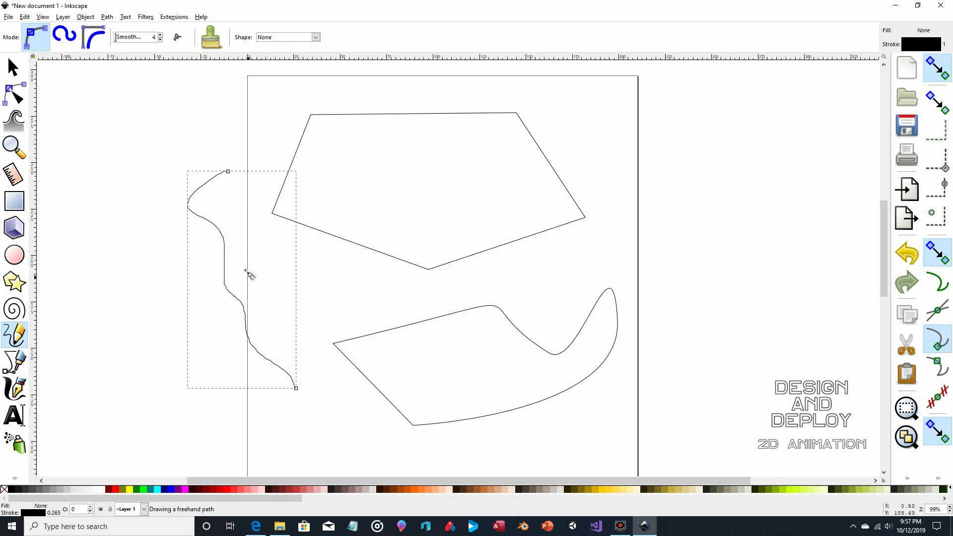
{"action": "left_click", "coordinate": [13, 94]}
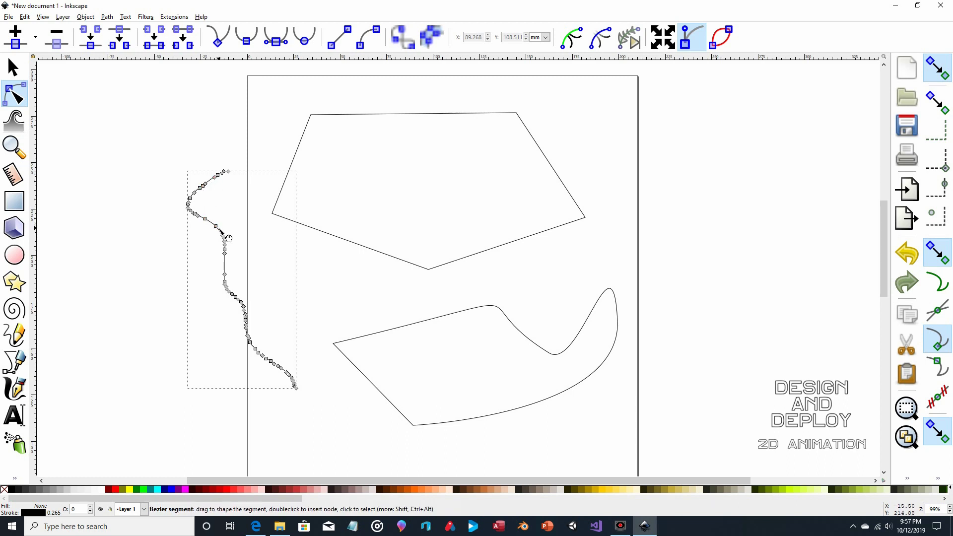
{"action": "left_click_drag", "start_coordinate": [215, 226], "coordinate": [243, 231]}
{"action": "left_click", "coordinate": [231, 218]}
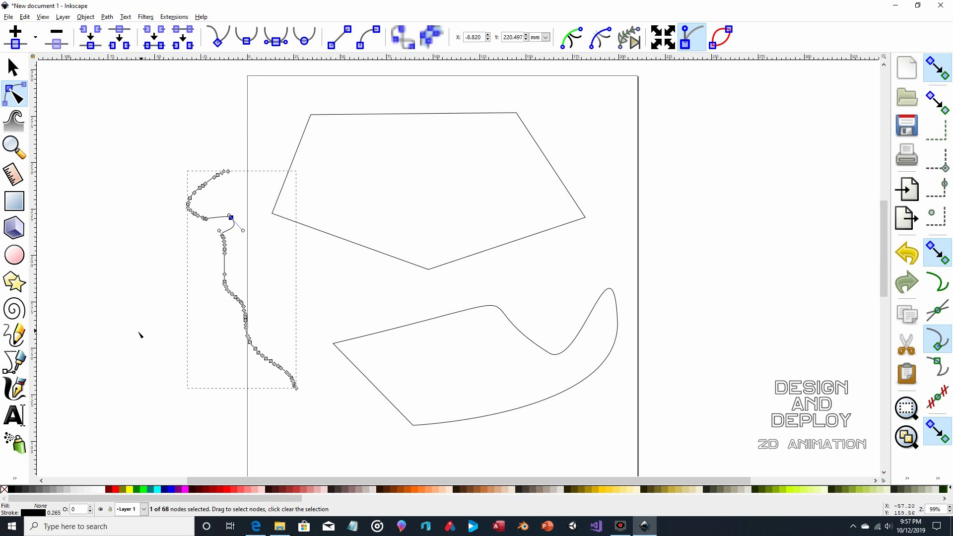
- Draw a spiral with 3 turns over the page's upper-right corner
{"action": "left_click", "coordinate": [14, 309]}
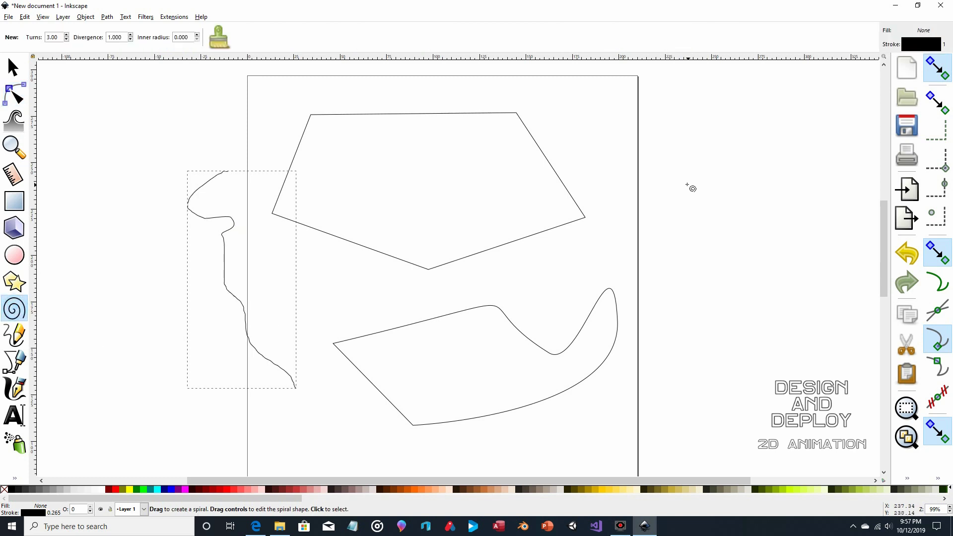
{"action": "left_click_drag", "start_coordinate": [614, 131], "coordinate": [661, 149]}
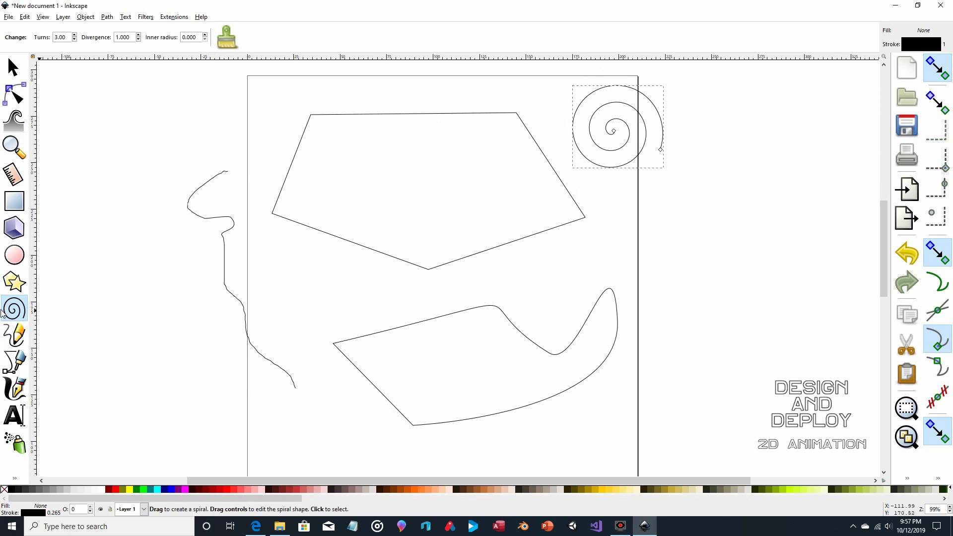
- Draw a small regular polygon with 5 corners just outside the page, below and to the right of the spiral
{"action": "left_click", "coordinate": [15, 282]}
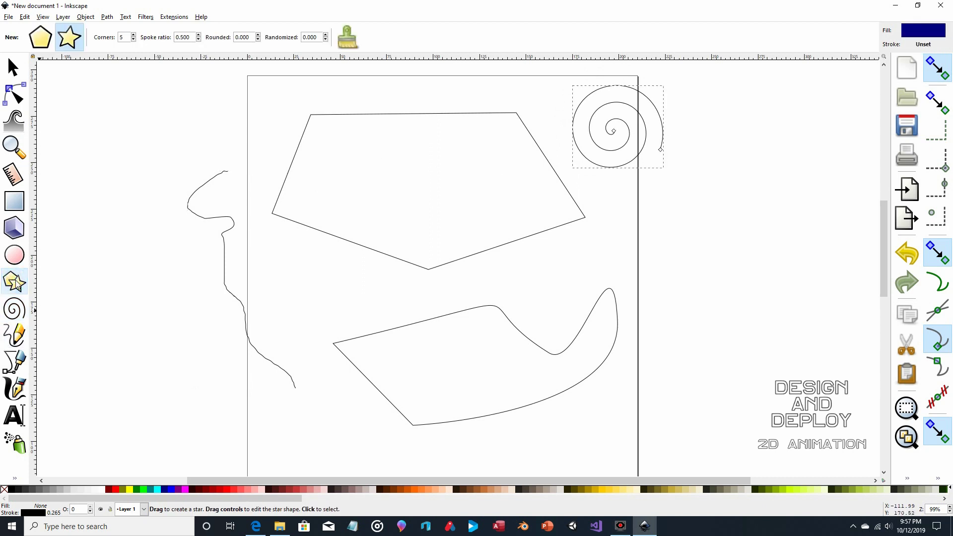
{"action": "left_click", "coordinate": [45, 44]}
{"action": "left_click_drag", "start_coordinate": [695, 172], "coordinate": [722, 190]}
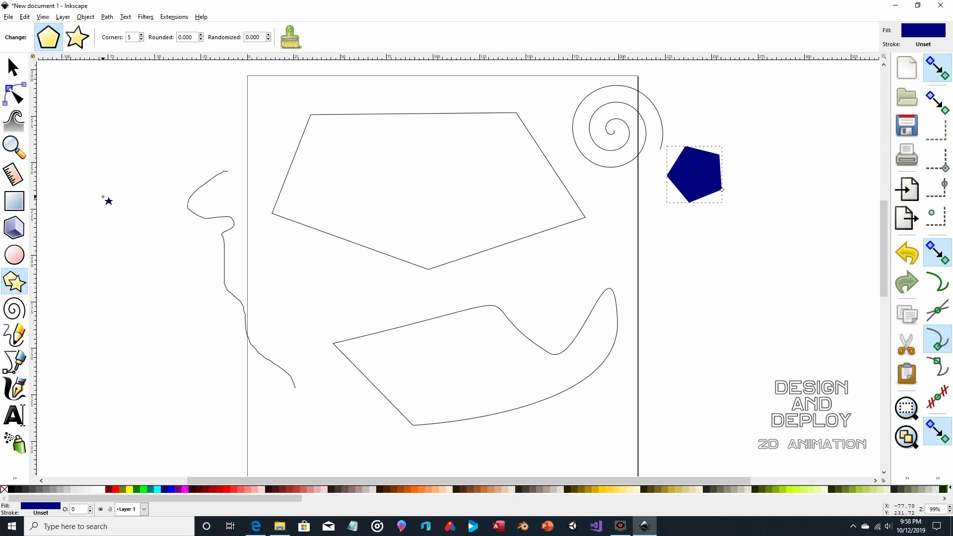
- Draw a 5-cornered star with spoke ratio 0.500 outside the page, above and to the right of the pentagon
{"action": "left_click", "coordinate": [80, 38]}
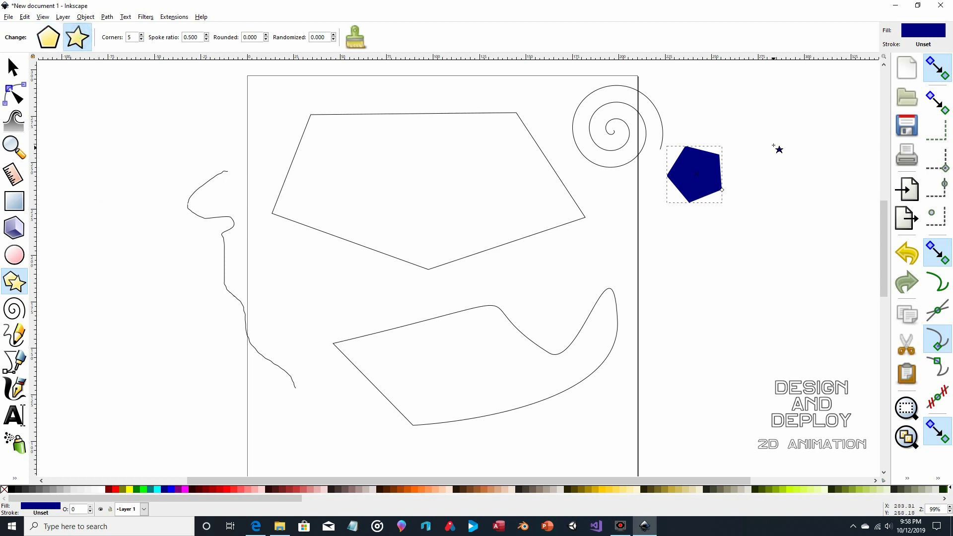
{"action": "left_click_drag", "start_coordinate": [765, 122], "coordinate": [794, 163]}
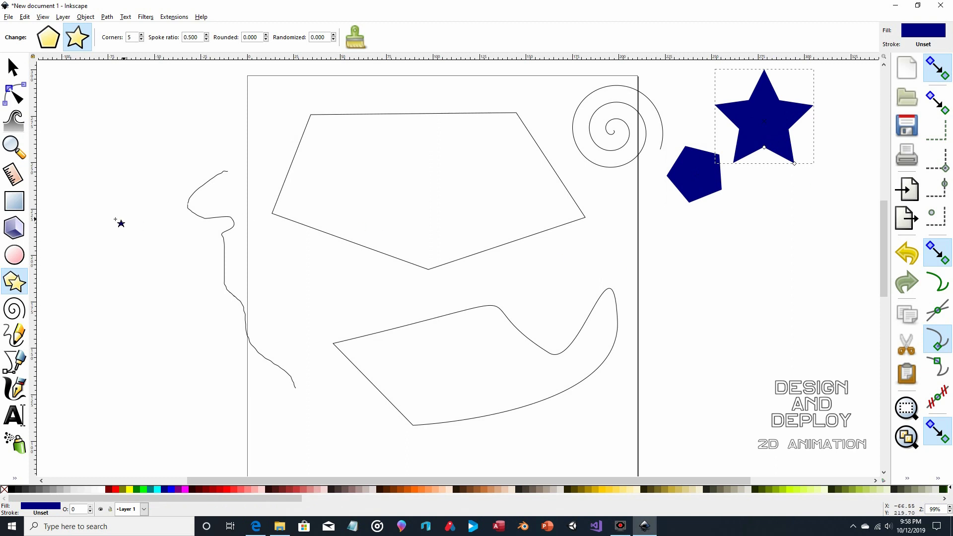
- Draw an ellipse segment with radii about 22.7 by 26.1 mm below the pentagon and adjust its end angle to about 316.5°
{"action": "left_click", "coordinate": [23, 253]}
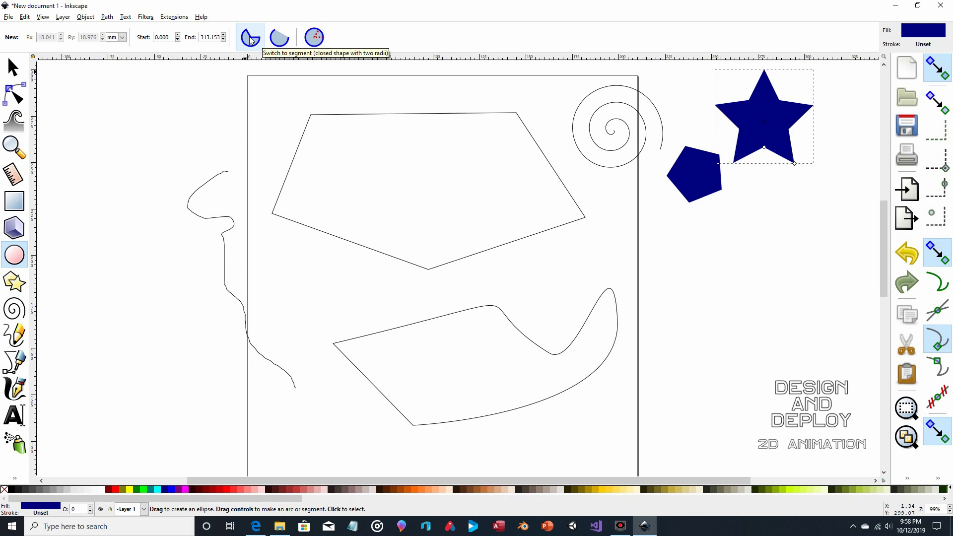
{"action": "left_click_drag", "start_coordinate": [648, 271], "coordinate": [735, 369]}
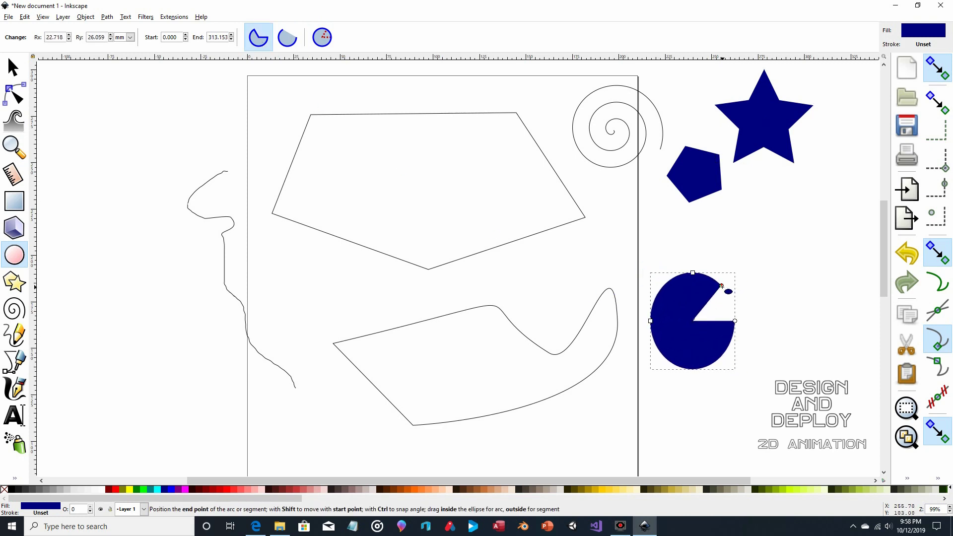
{"action": "mouse_move", "coordinate": [722, 286]}
{"action": "left_mouse_down"}
{"action": "mouse_move", "coordinate": [736, 316]}
{"action": "mouse_move", "coordinate": [715, 280]}
{"action": "mouse_move", "coordinate": [723, 288]}
{"action": "left_mouse_up"}
- Switch the ellipse to a chord shape, make it whole, and cut it again to an end angle of about 299.8°
{"action": "left_click", "coordinate": [287, 36]}
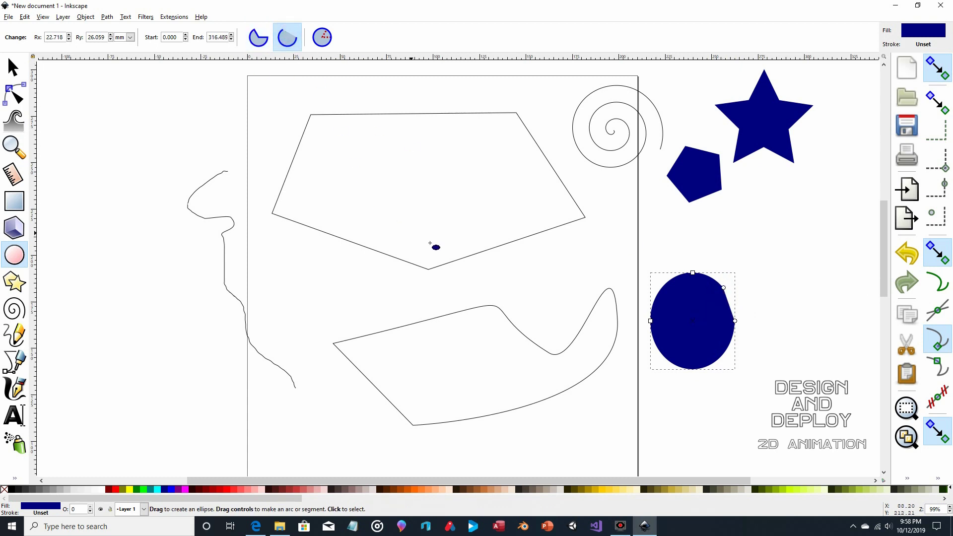
{"action": "left_click_drag", "start_coordinate": [723, 288], "coordinate": [708, 276]}
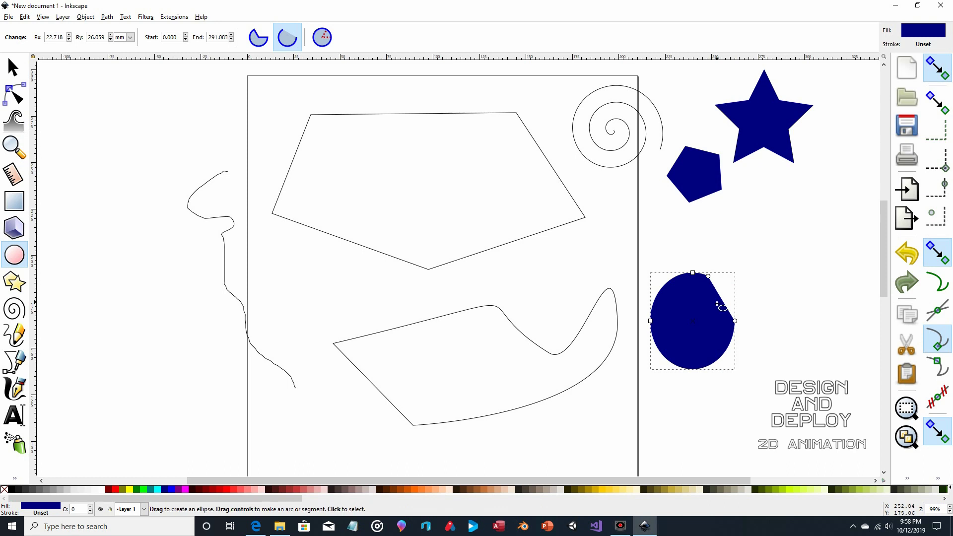
{"action": "left_click", "coordinate": [323, 38]}
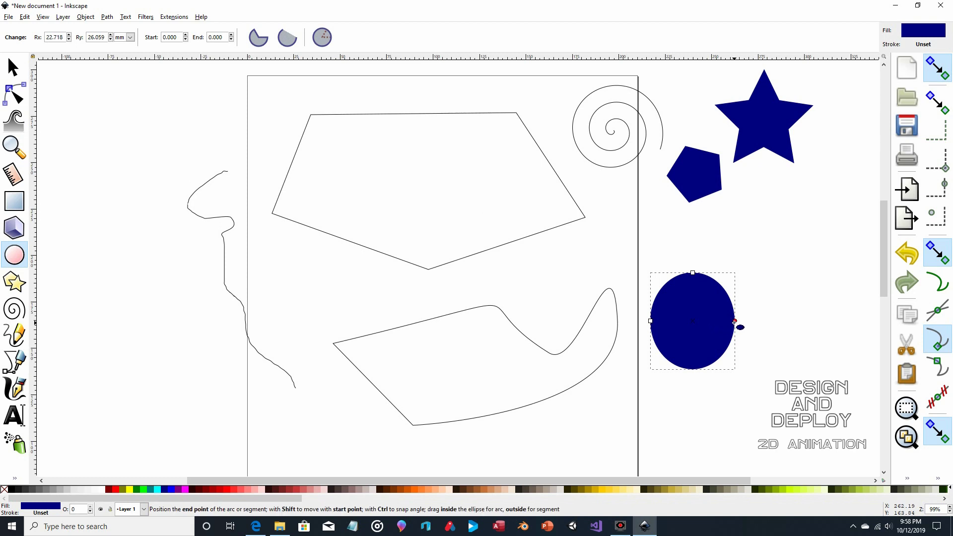
{"action": "left_click_drag", "start_coordinate": [734, 321], "coordinate": [714, 280]}
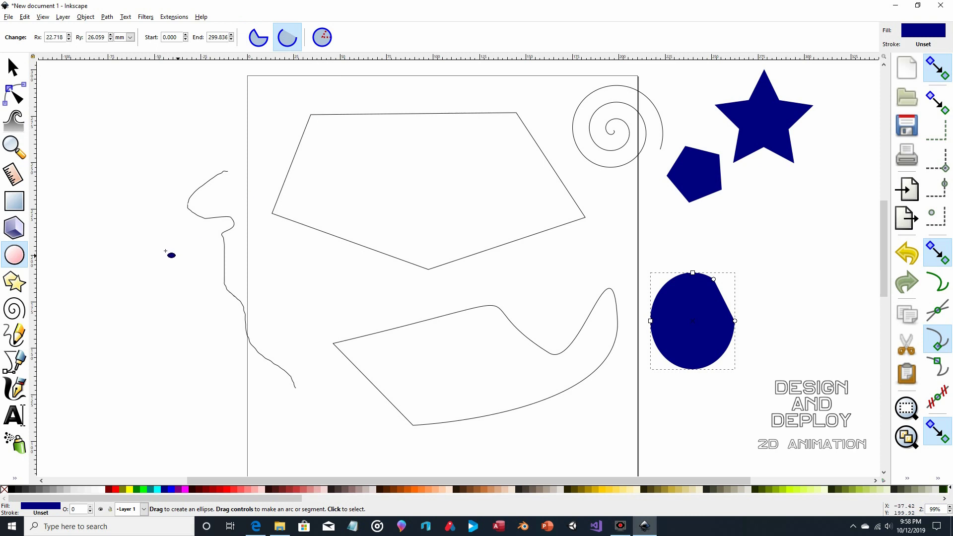
- Draw three 3D boxes: one outside the page's left edge, one near the page's centre and one toward its right side
{"action": "left_click", "coordinate": [19, 234]}
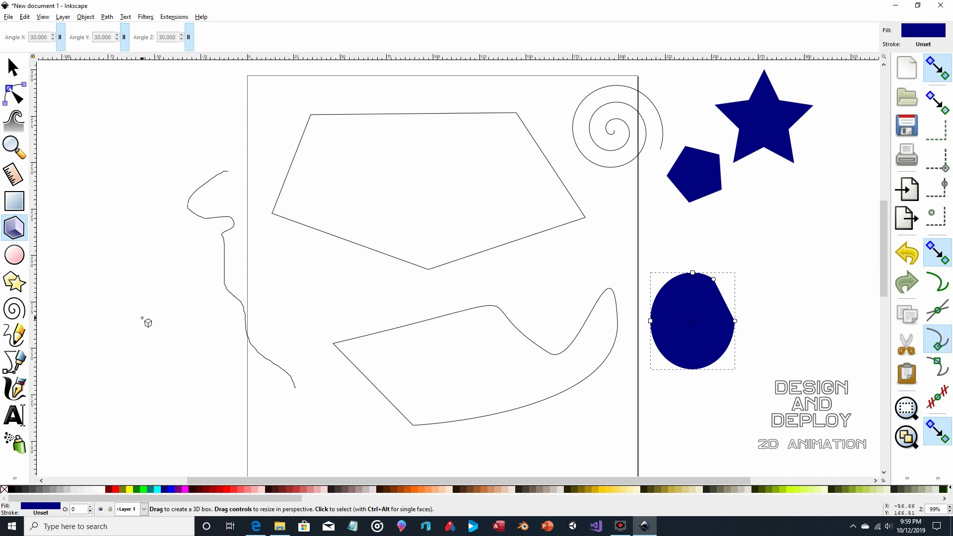
{"action": "left_click_drag", "start_coordinate": [148, 320], "coordinate": [196, 379]}
{"action": "left_click_drag", "start_coordinate": [362, 264], "coordinate": [424, 301]}
{"action": "left_click_drag", "start_coordinate": [541, 297], "coordinate": [518, 244]}
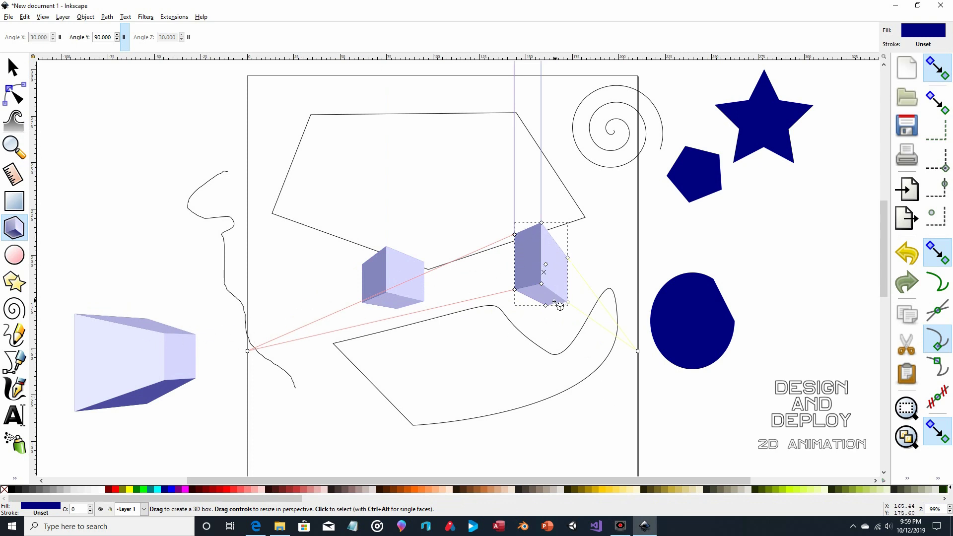
- Draw a rectangle about 37.4 by 31 mm over the page's left edge and remove its corner rounding
{"action": "left_click", "coordinate": [14, 201]}
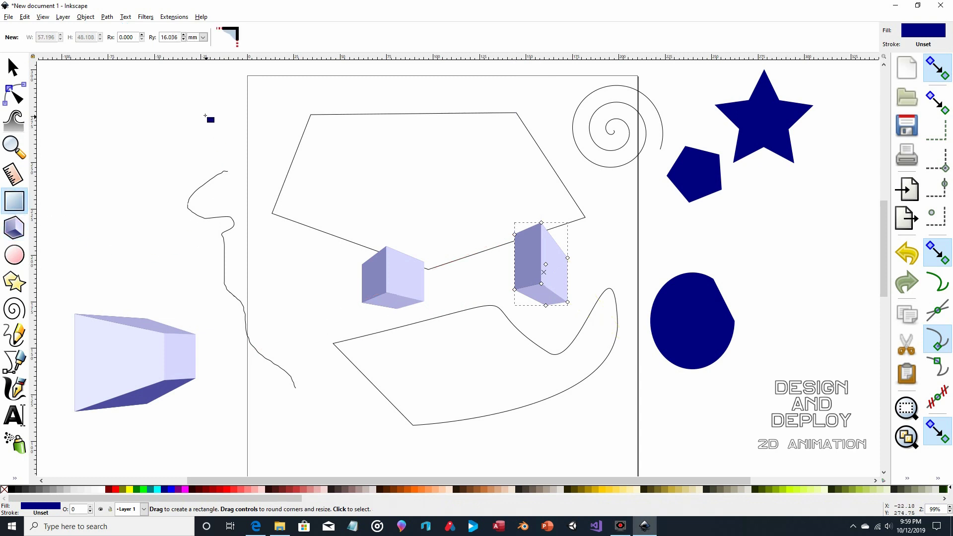
{"action": "left_click_drag", "start_coordinate": [196, 97], "coordinate": [266, 155]}
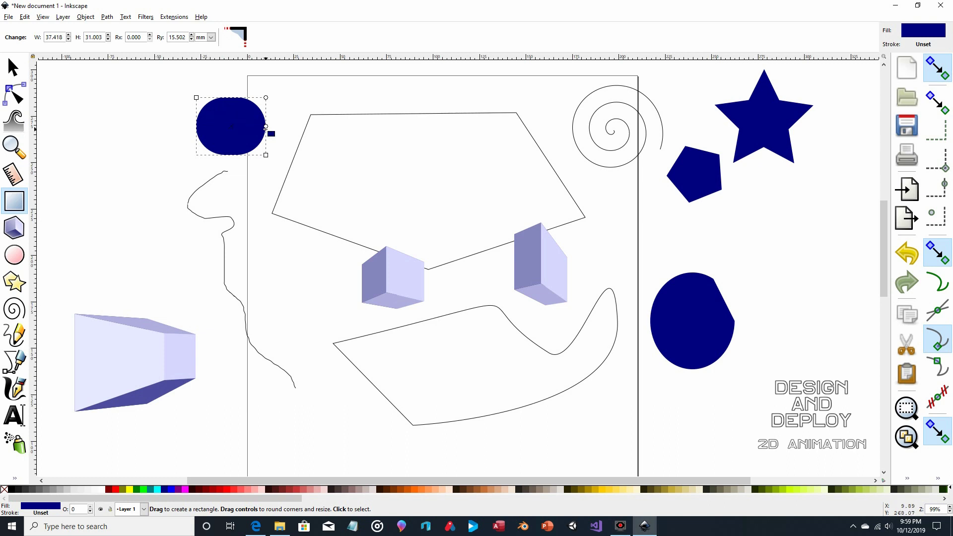
{"action": "left_click_drag", "start_coordinate": [266, 126], "coordinate": [276, 92]}
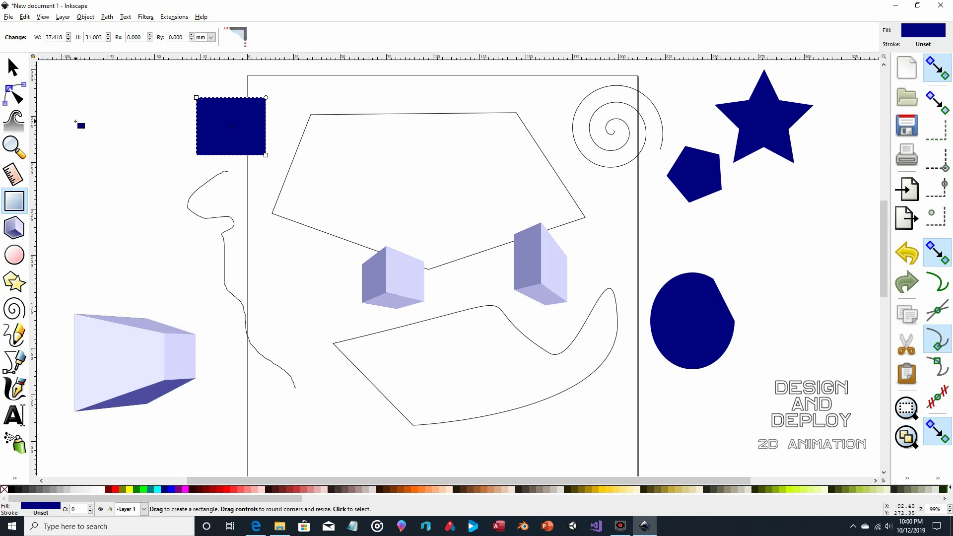
- Draw a second rectangle about 45.7 by 40.9 mm outside the page's left edge and round its corners to about 11.2 mm
{"action": "left_click_drag", "start_coordinate": [70, 118], "coordinate": [155, 194]}
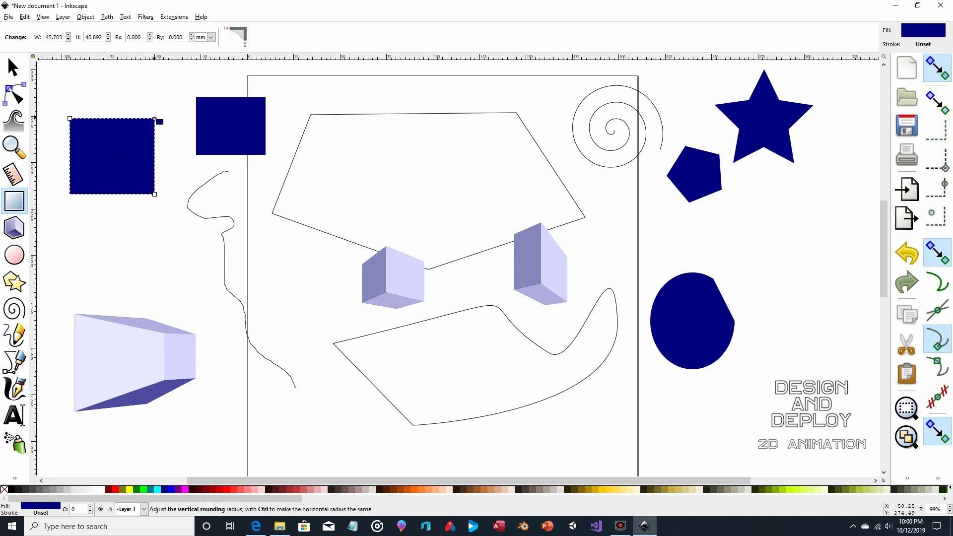
{"action": "left_click_drag", "start_coordinate": [155, 118], "coordinate": [164, 140]}
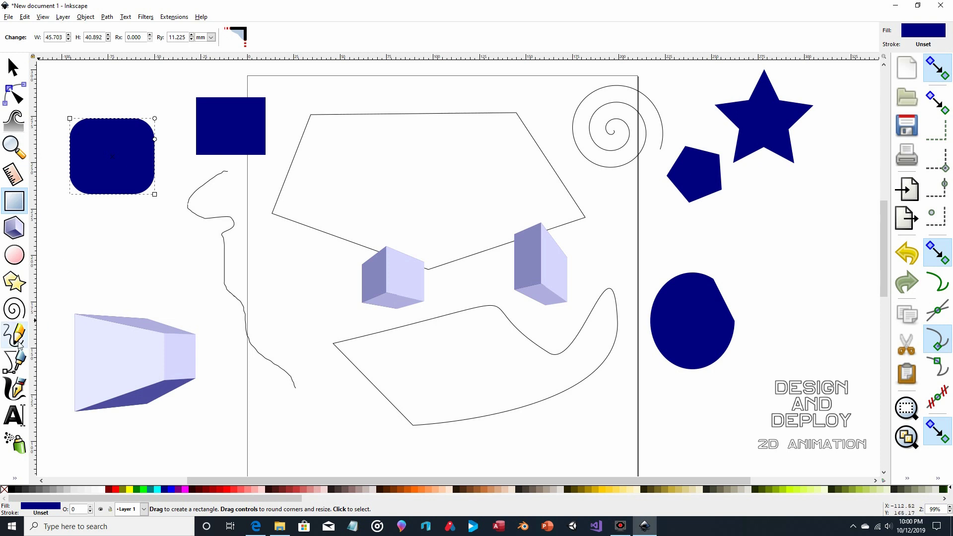
- Activate the Paint Bucket tool and recolour the rounded rectangle first green, finally red
{"action": "left_click", "coordinate": [14, 479]}
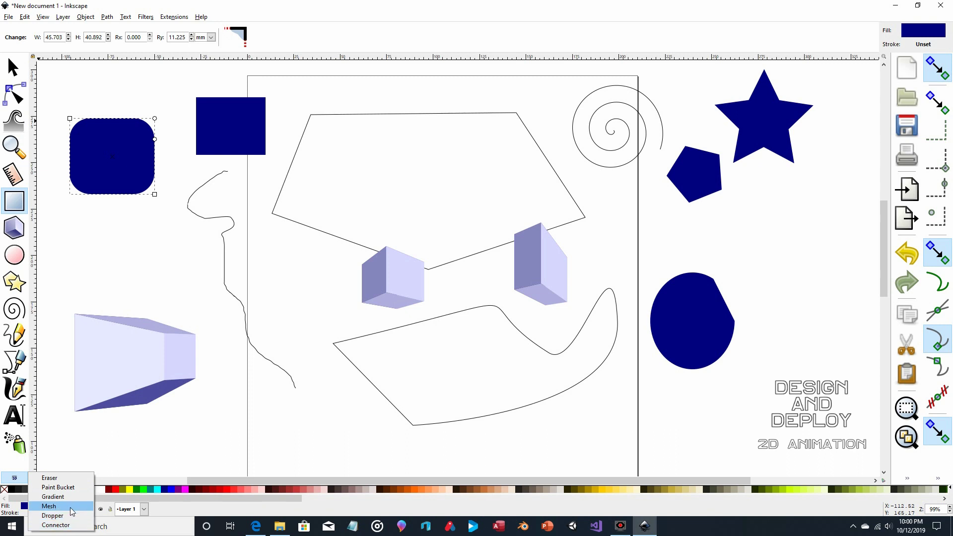
{"action": "left_click", "coordinate": [69, 488]}
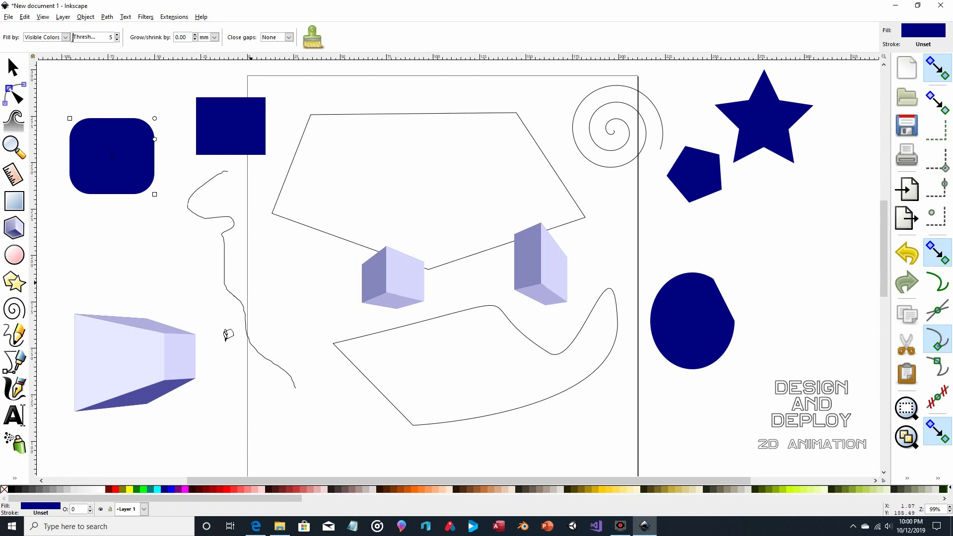
{"action": "left_click", "coordinate": [136, 489]}
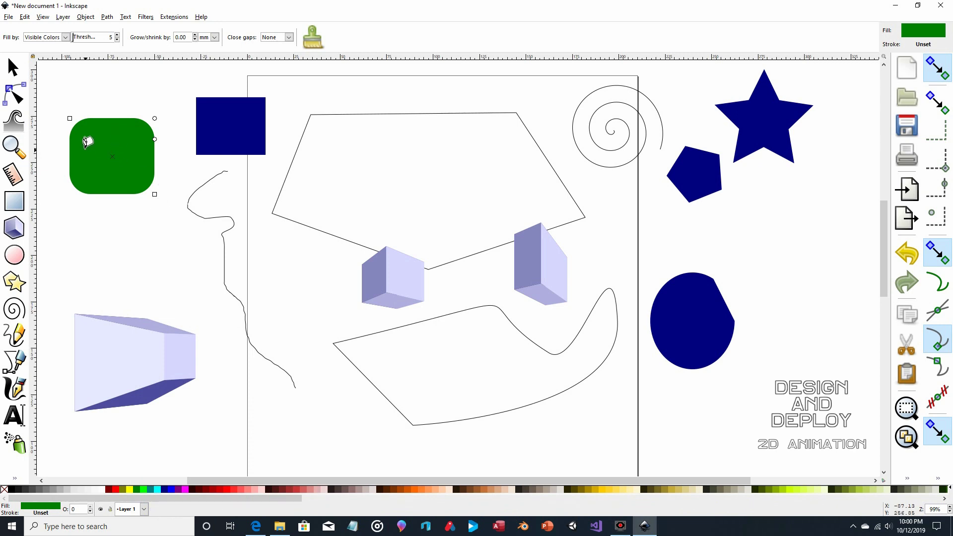
{"action": "left_click", "coordinate": [115, 489]}
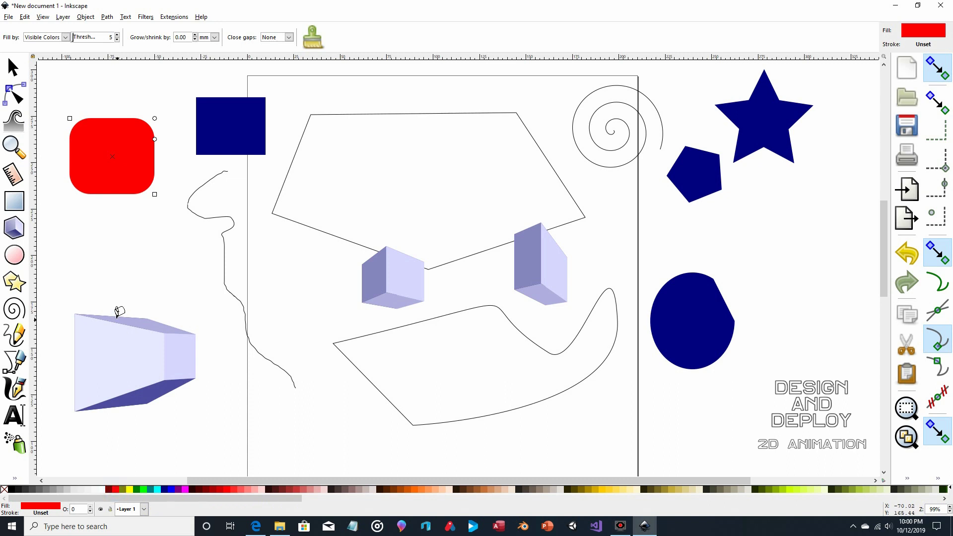
- Bucket-fill the cut ellipse, the right face of the rightmost 3D box and the star with red
{"action": "left_click", "coordinate": [694, 304]}
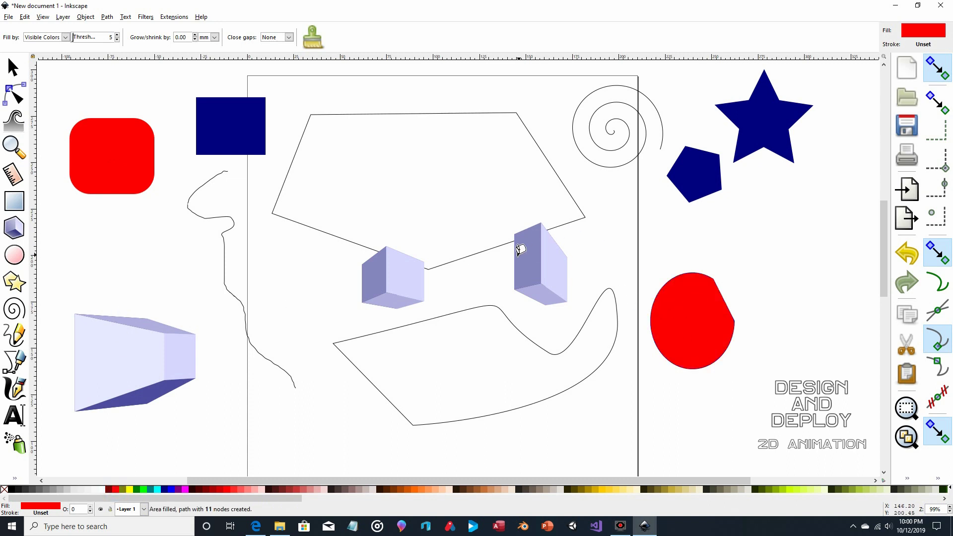
{"action": "left_click", "coordinate": [559, 259]}
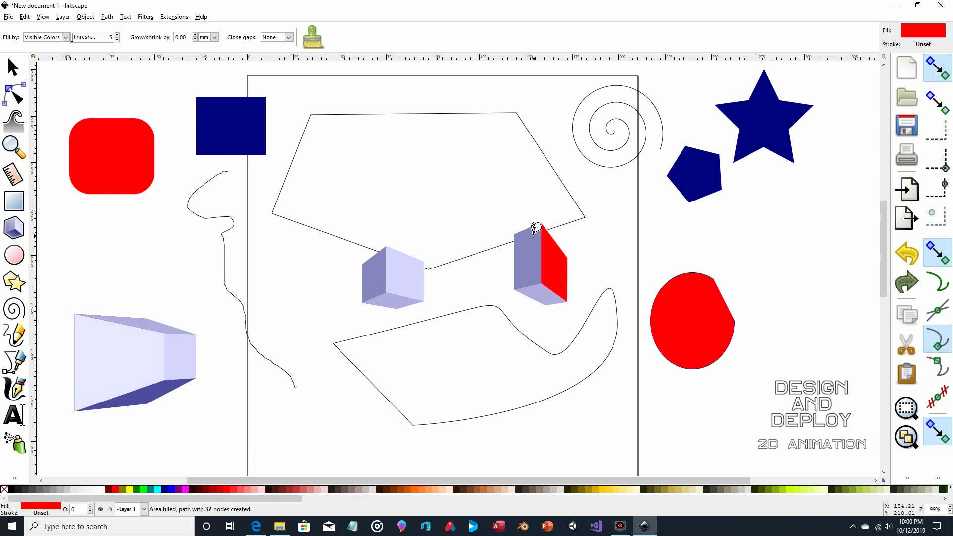
{"action": "left_click", "coordinate": [755, 119]}
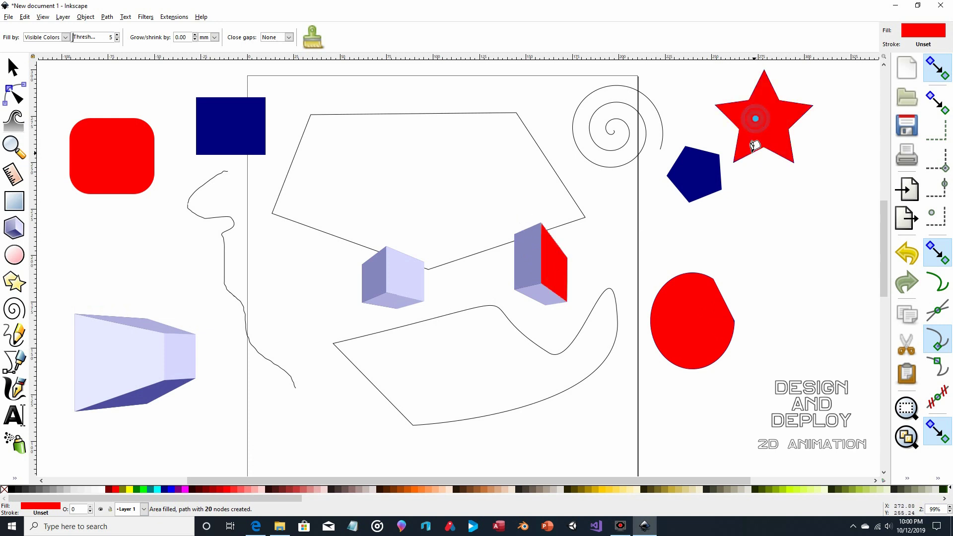